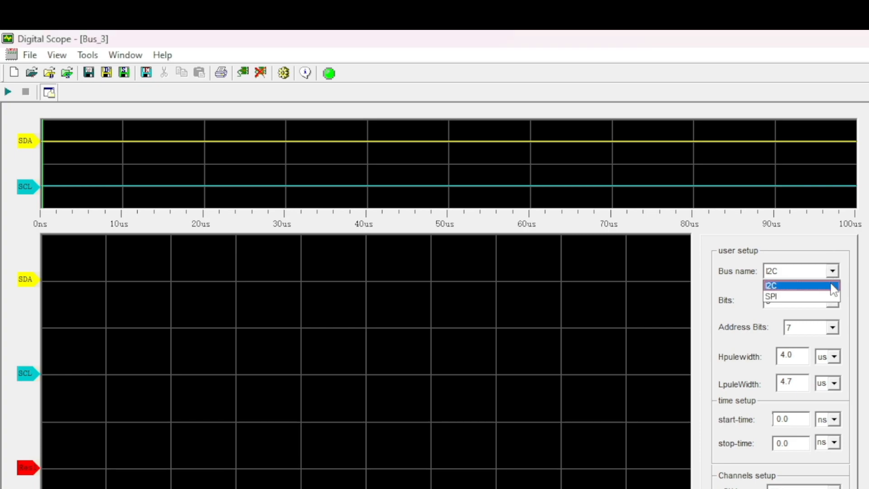
- Set the bus name to SPI, then run and stop a capture of the two channels
click(822, 296)
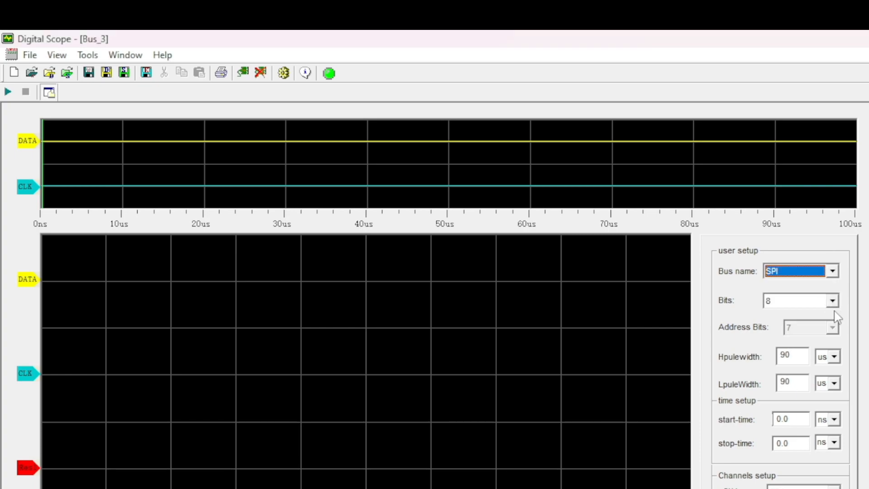
drag(807, 358, 768, 357)
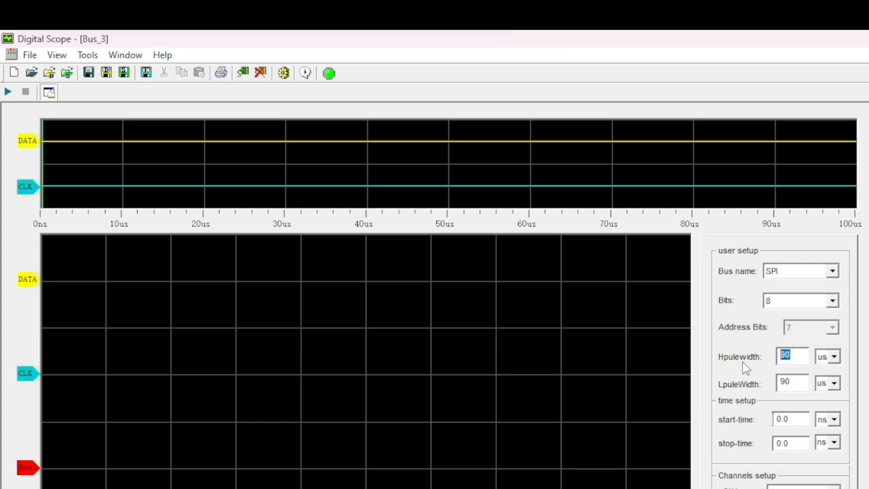
click(8, 93)
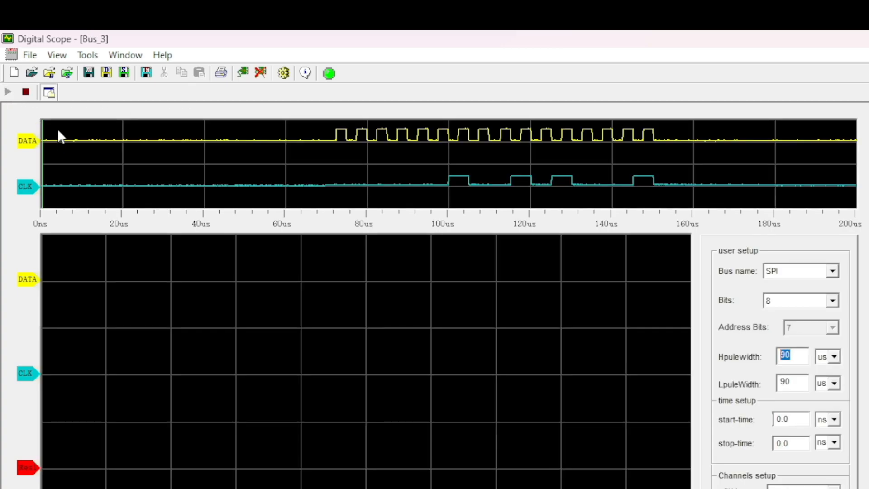
click(26, 93)
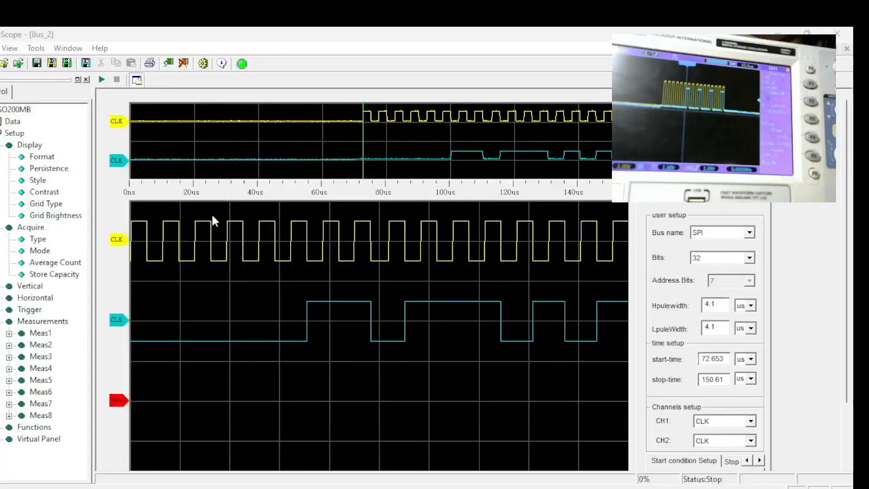
- Run a fresh acquisition in the Bus_2 window and stop it
click(102, 80)
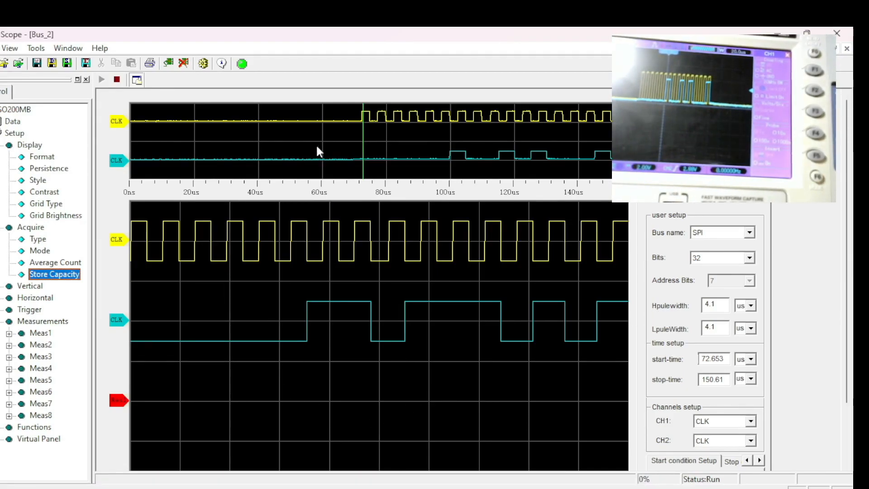
click(119, 81)
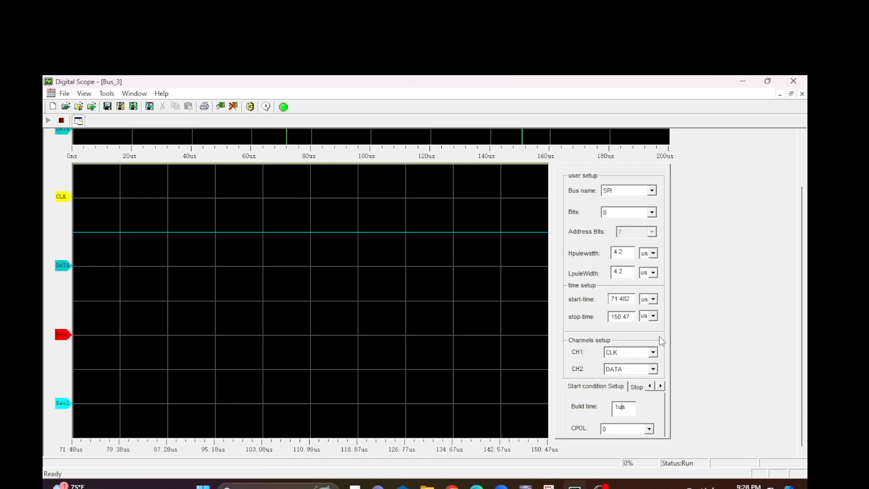
- Check the start and stop condition settings of the SPI bus and set the decode type to decimal
click(650, 387)
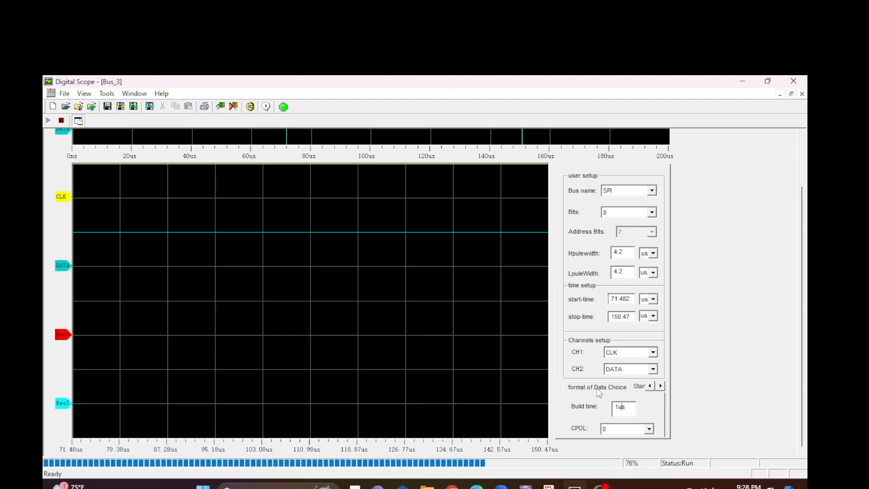
click(637, 387)
click(637, 388)
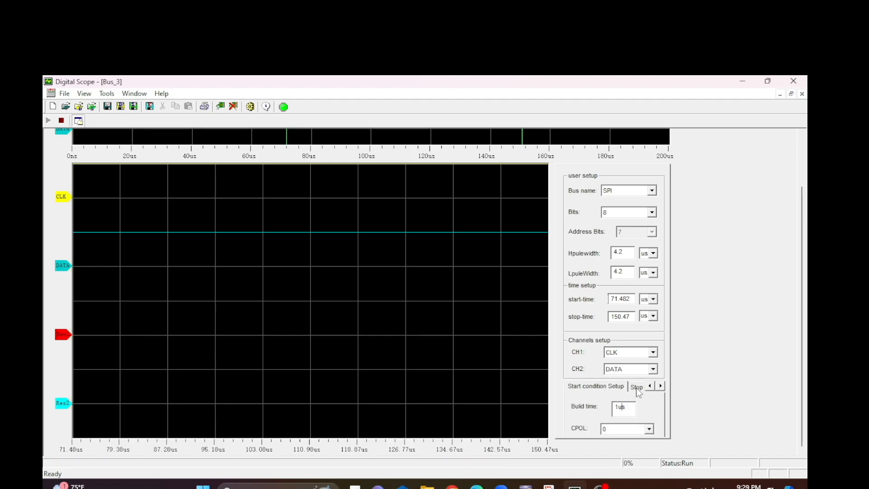
click(637, 388)
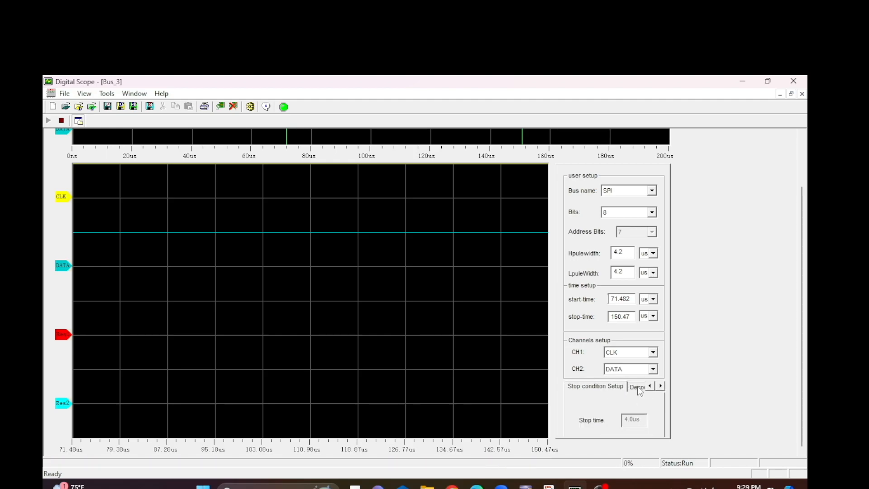
click(661, 385)
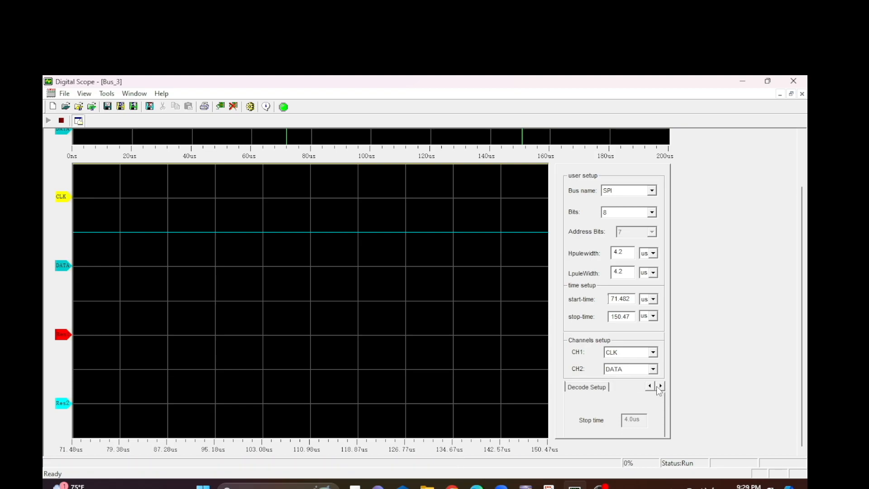
click(584, 387)
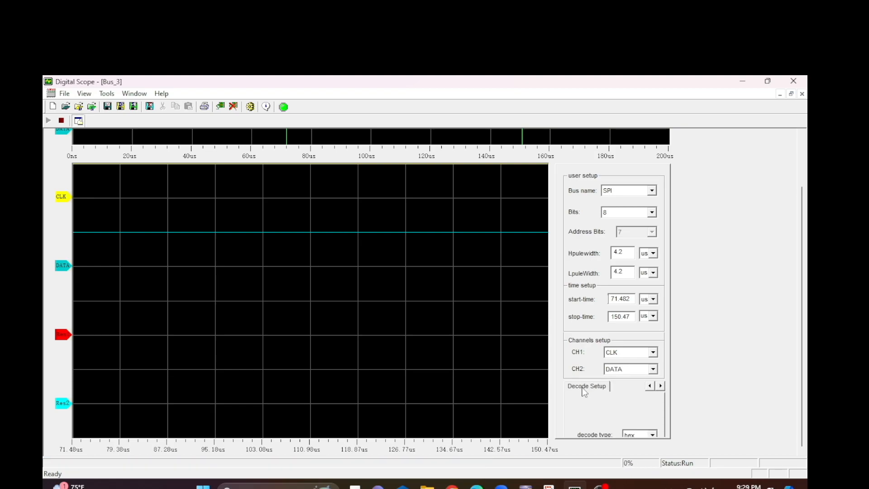
click(652, 434)
click(642, 445)
click(649, 386)
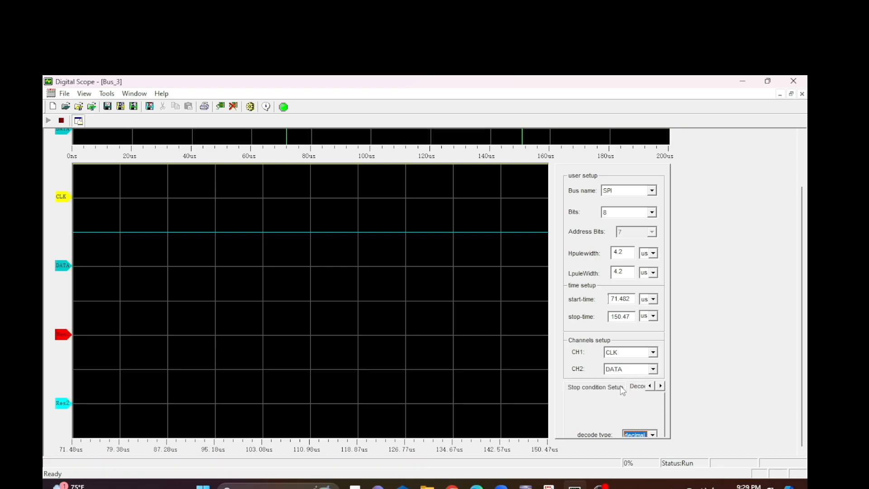
click(650, 386)
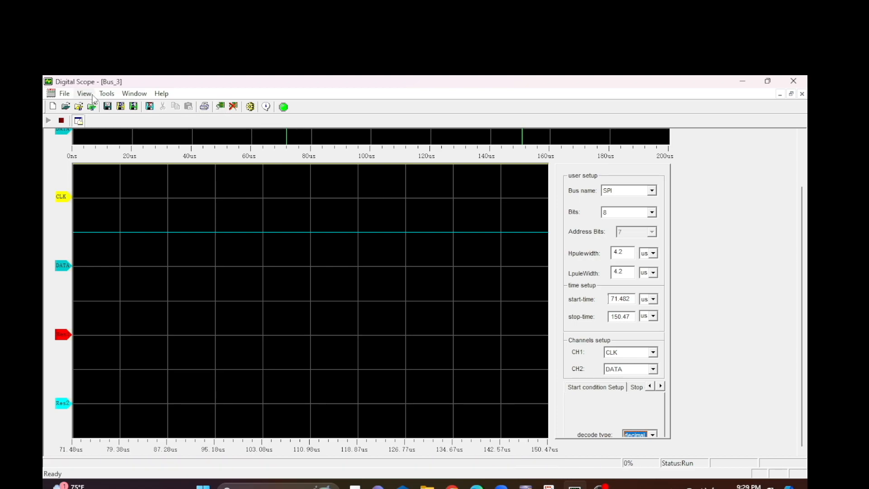
- Stop the acquisition, widen the time range around the burst to about 47.09–169.23 us, and resume acquiring
click(62, 124)
scroll(725, 243, up, 3)
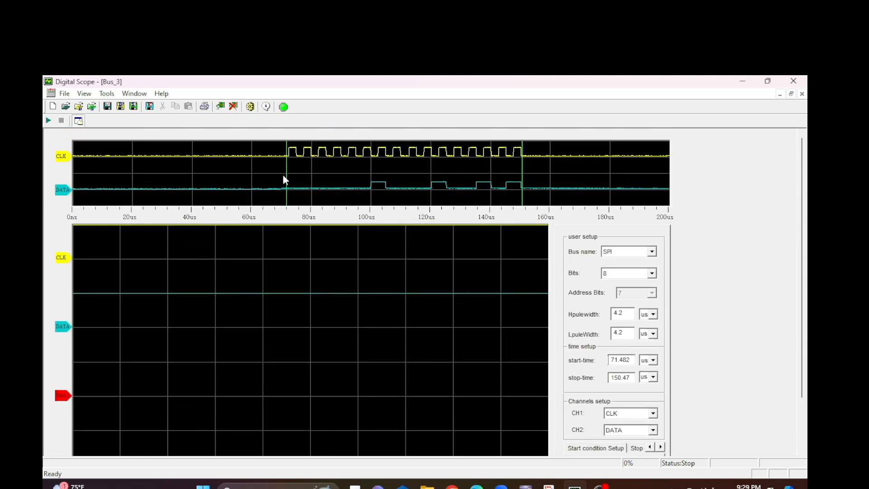
drag(285, 175, 213, 179)
drag(521, 167, 578, 167)
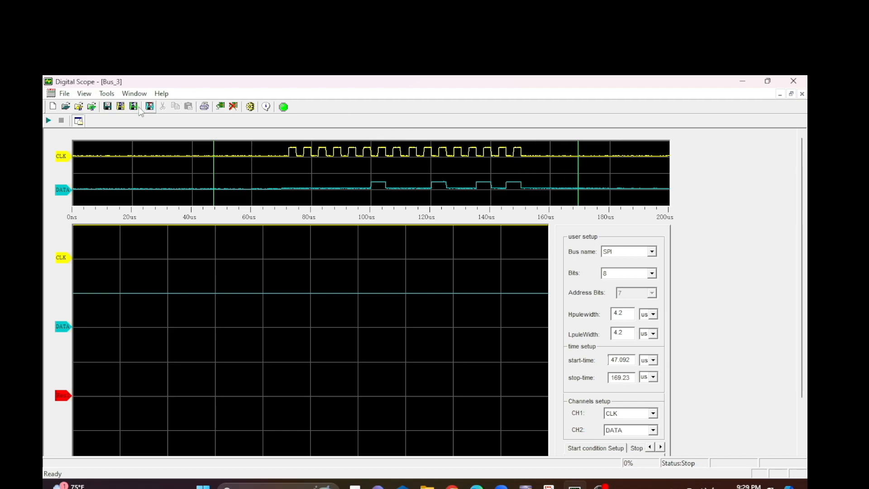
click(48, 121)
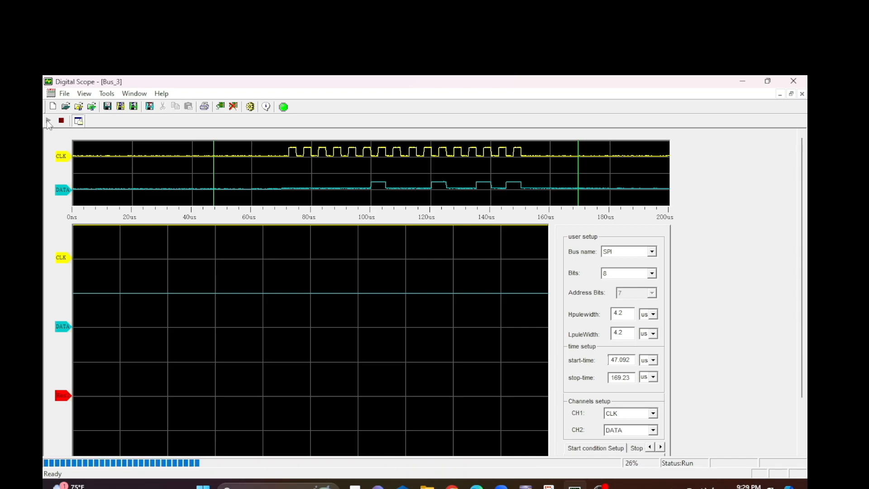
- Open the display properties of the bus view and set the input area background color to lime green
right_click(66, 160)
click(78, 165)
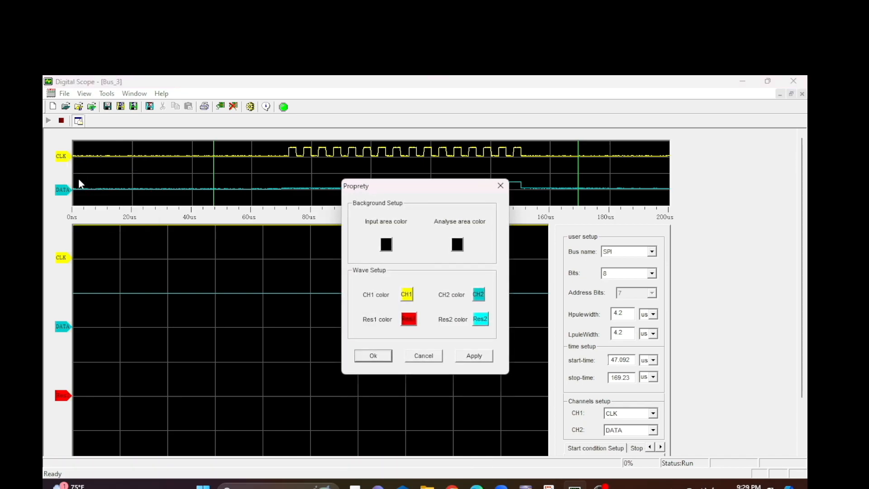
click(389, 247)
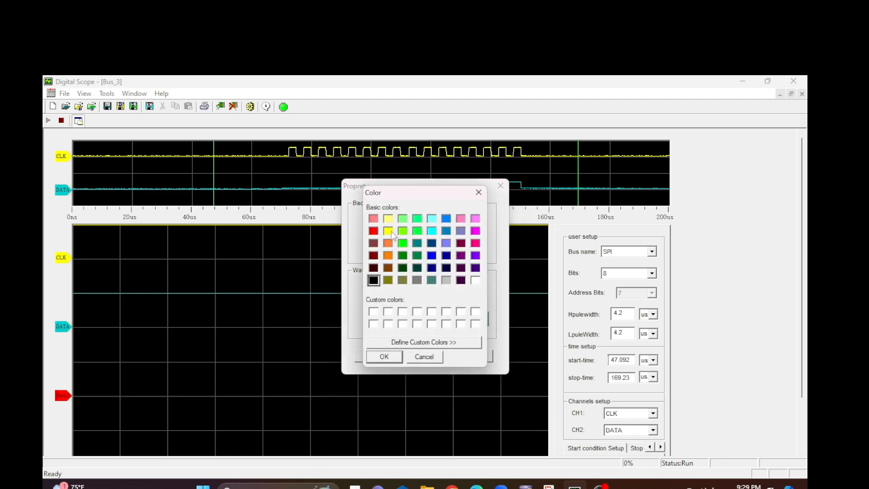
click(388, 280)
click(403, 244)
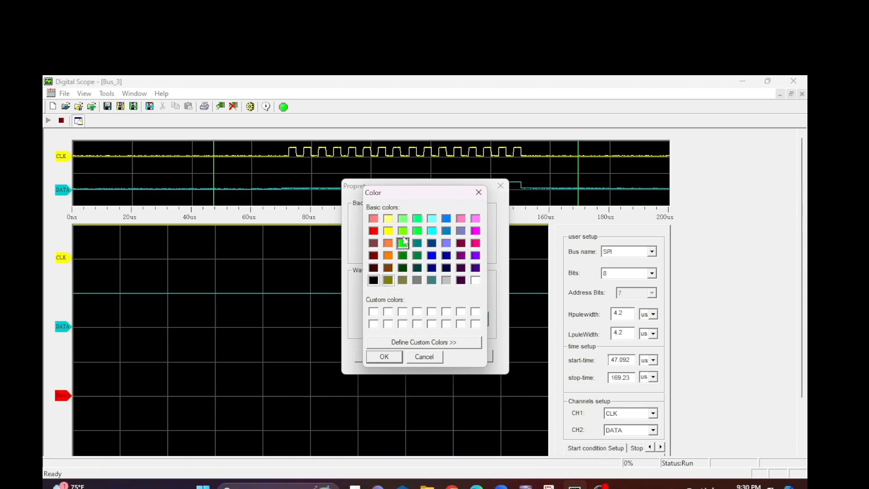
click(387, 360)
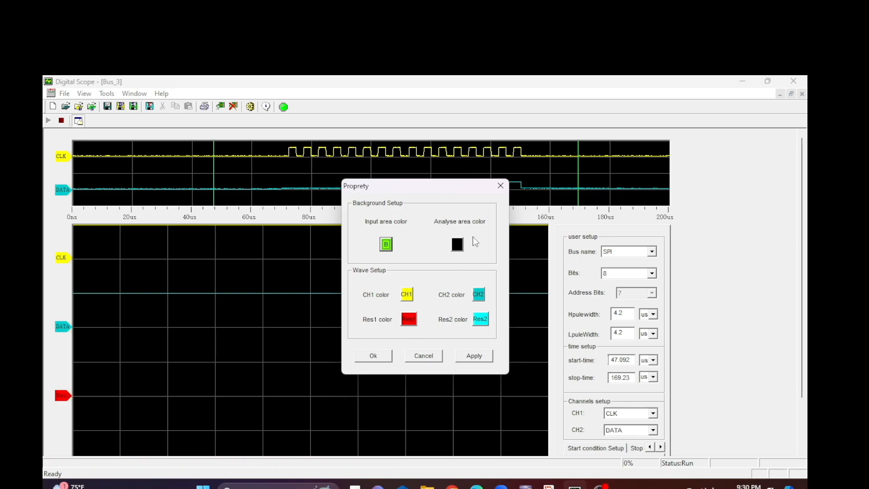
- Set the analyse area background color to blue
click(458, 245)
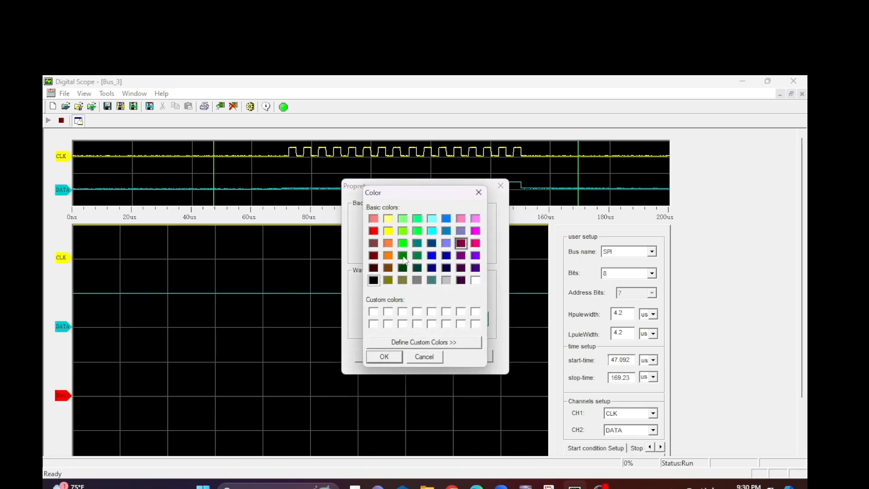
click(447, 281)
click(431, 257)
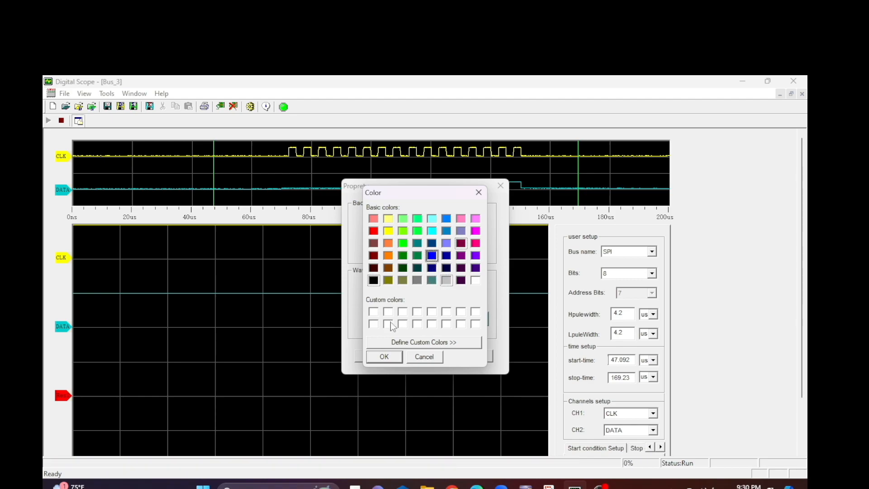
click(385, 357)
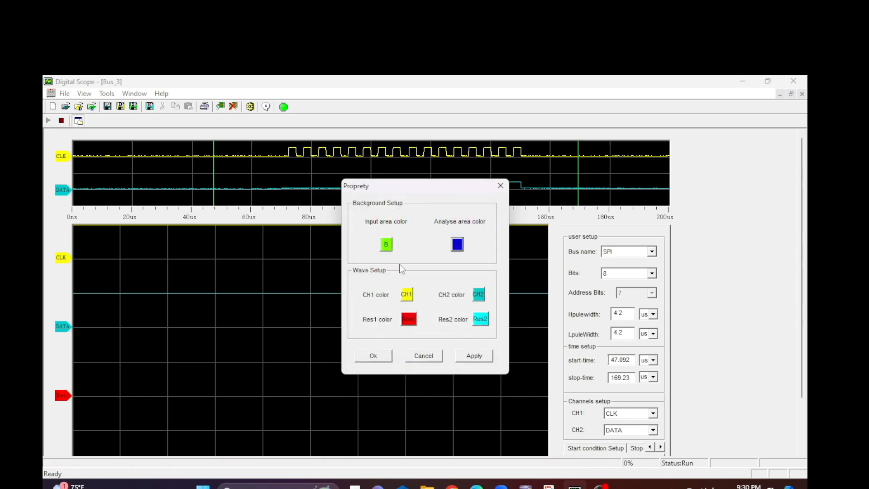
- Change the input area background color to light periwinkle blue and apply the color changes
click(386, 245)
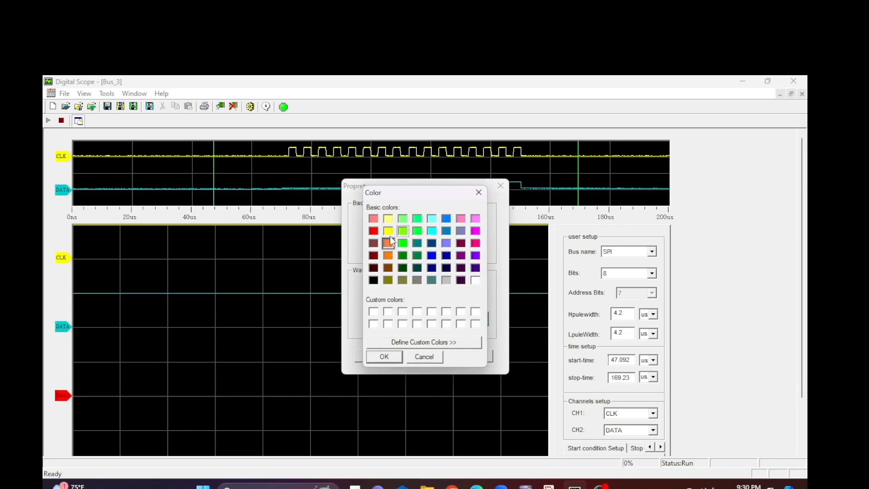
click(448, 243)
click(384, 357)
click(475, 355)
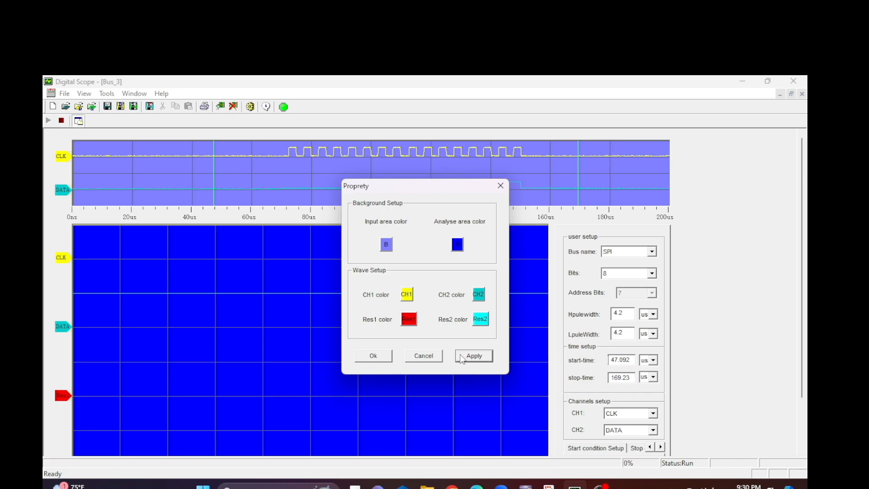
- Set the analyse area background color to light gray and the input area background color to black
click(458, 244)
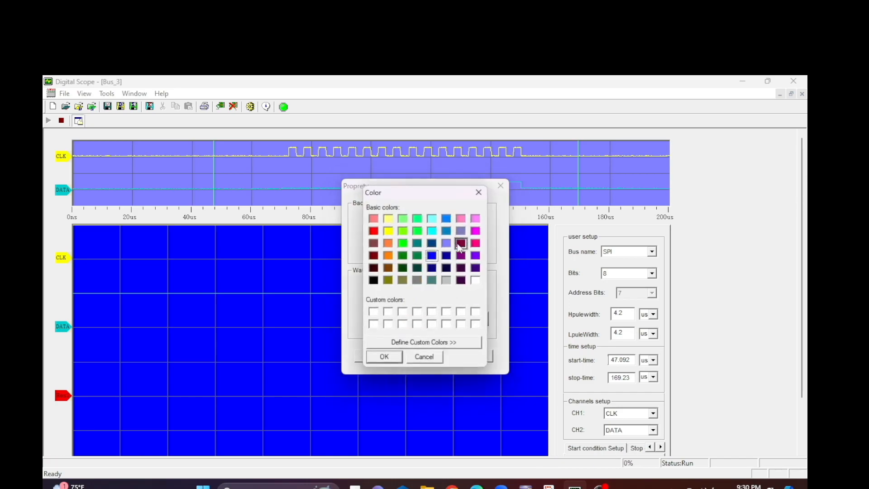
click(447, 281)
click(384, 357)
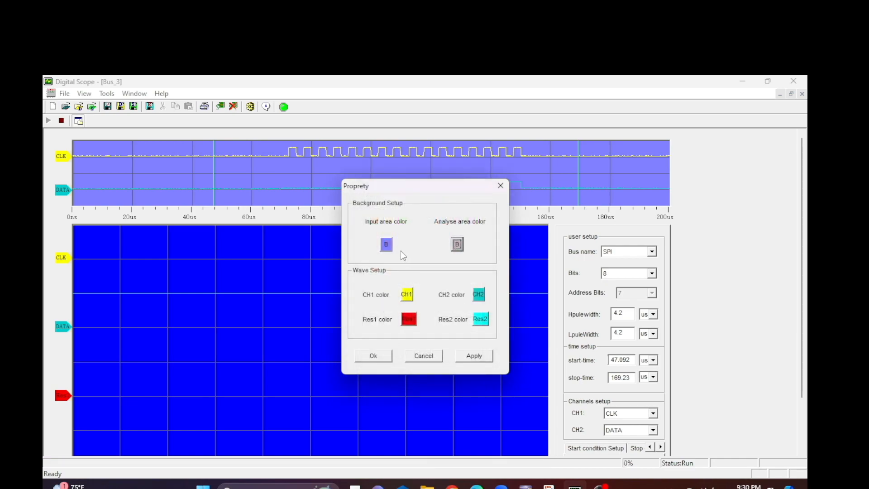
click(387, 245)
click(388, 244)
click(373, 280)
click(384, 357)
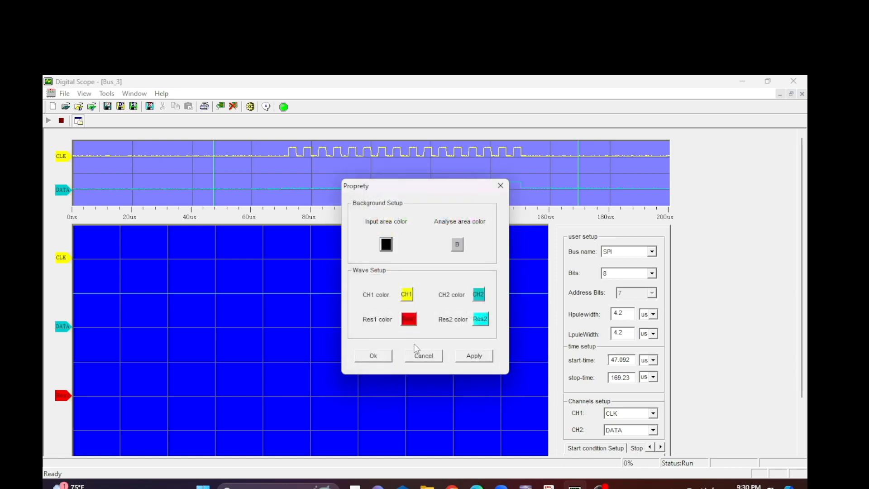
- Set the Res2 wave color to bright green
click(485, 320)
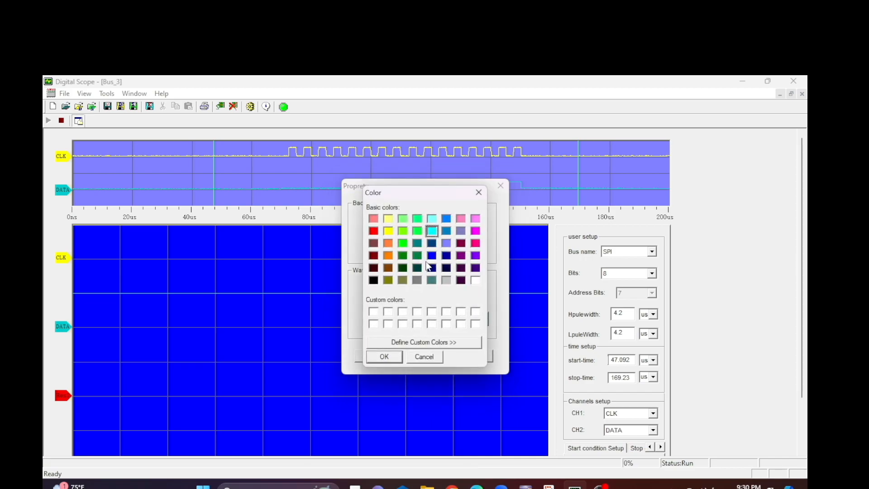
click(403, 243)
click(389, 358)
click(384, 357)
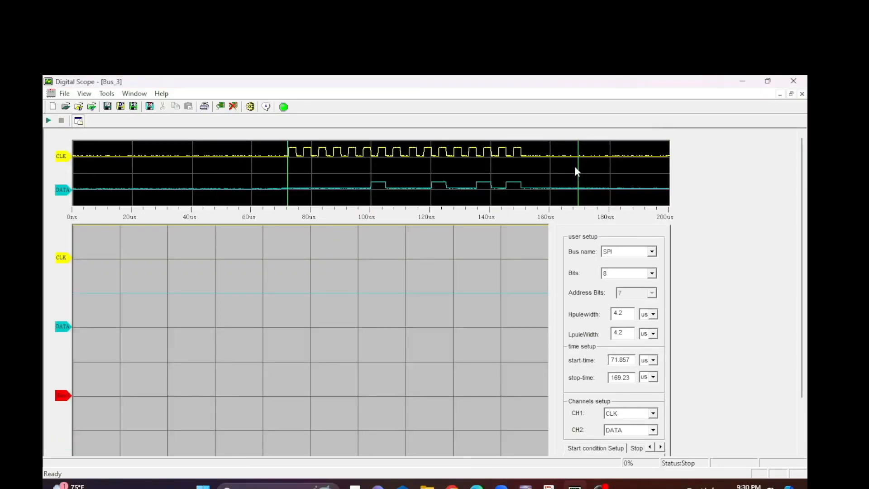
- Move the stop-time cursor to the end of the clock burst, at about 150.84 us
drag(579, 162, 523, 164)
- Set the decode type to hex in the decode setup
click(636, 448)
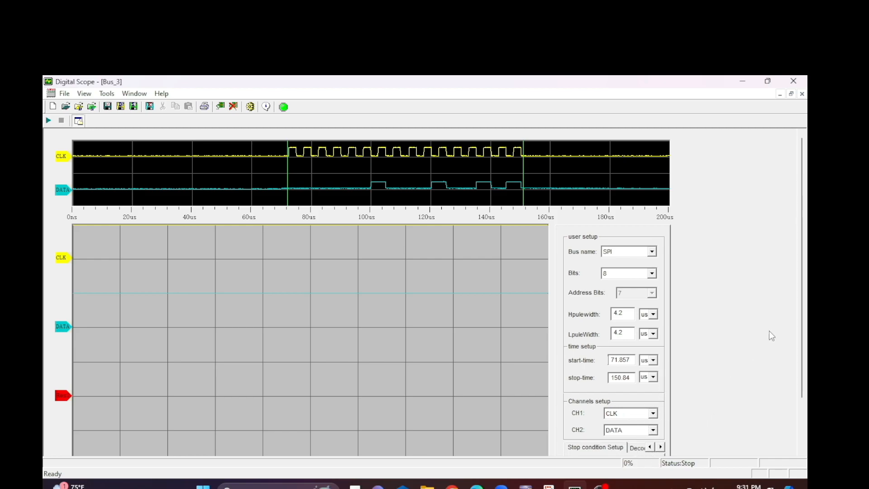
drag(801, 353, 804, 402)
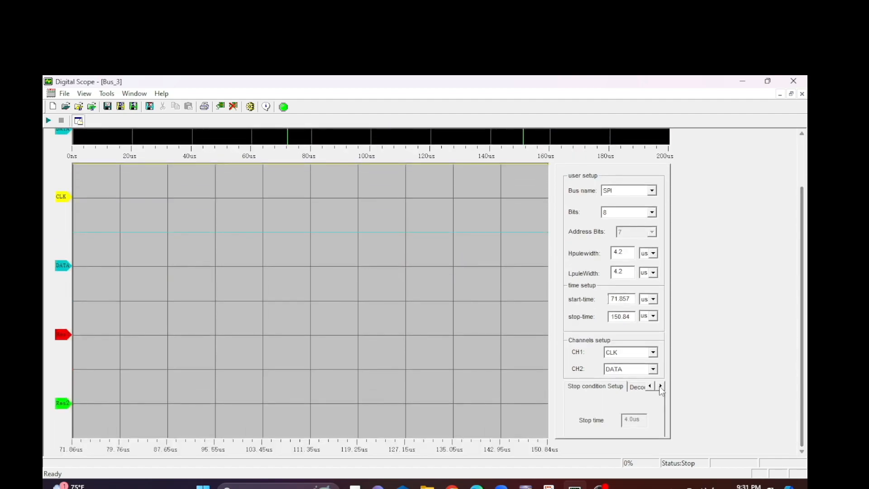
click(613, 389)
click(649, 386)
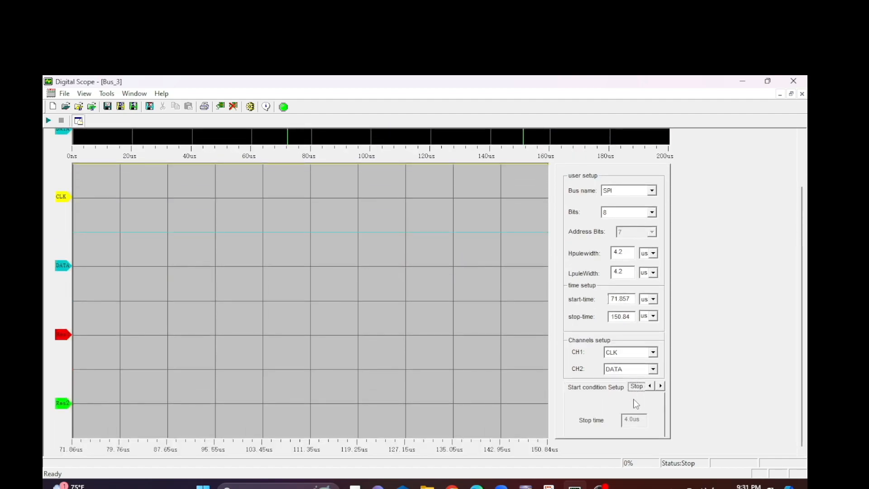
click(659, 386)
click(641, 387)
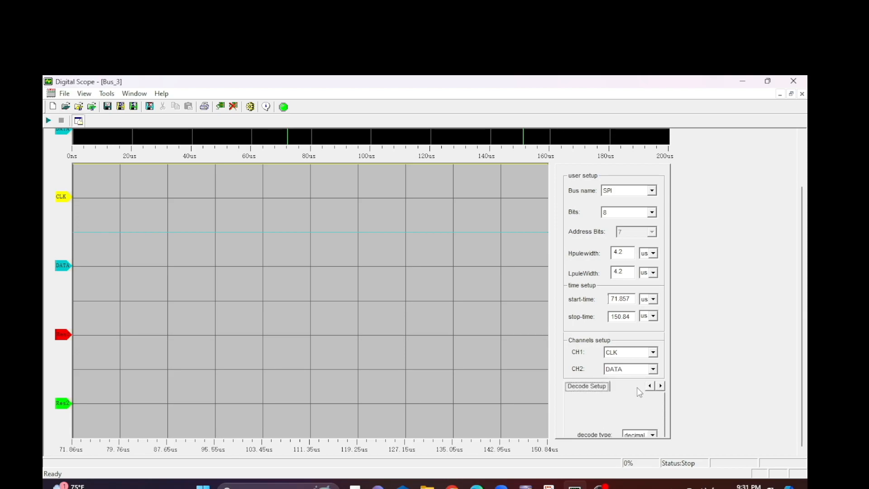
click(652, 434)
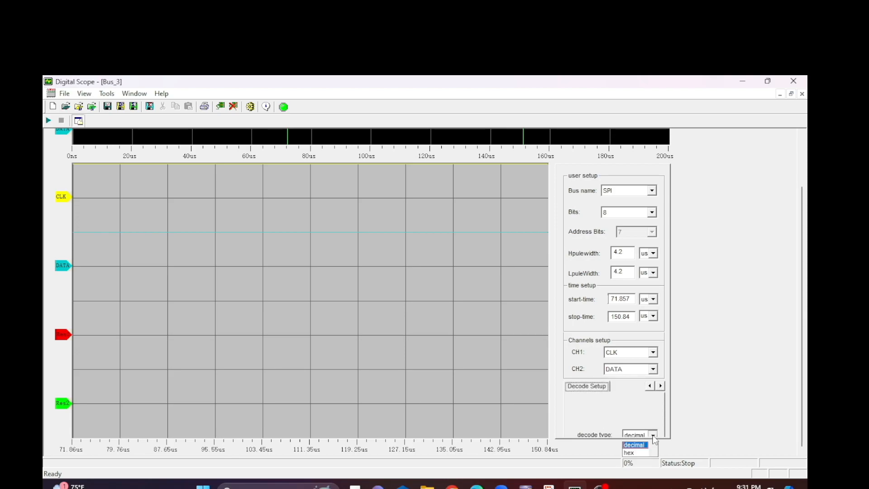
click(652, 453)
click(590, 387)
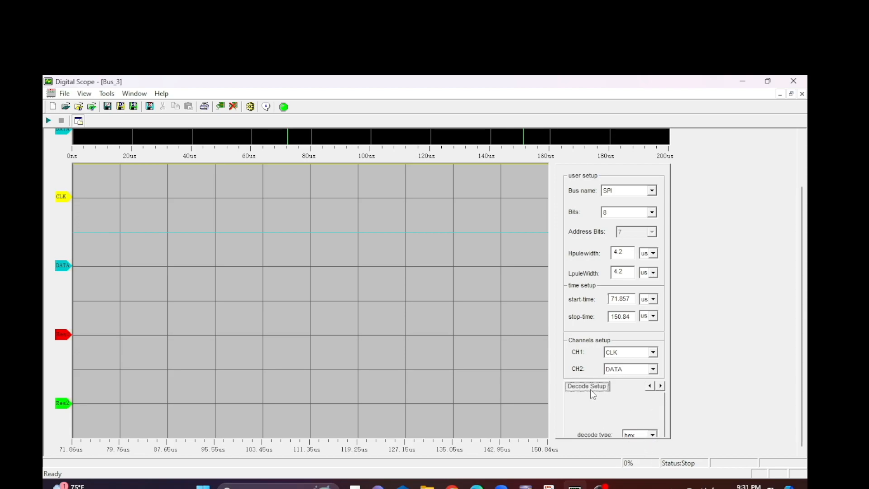
- Select the default area option in the area of valve setup to decode the selected time range
click(648, 386)
click(649, 386)
click(594, 386)
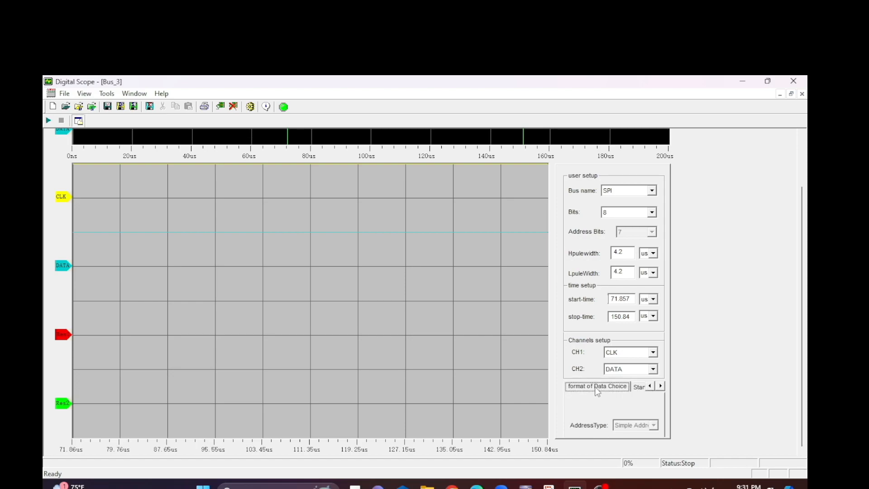
click(650, 387)
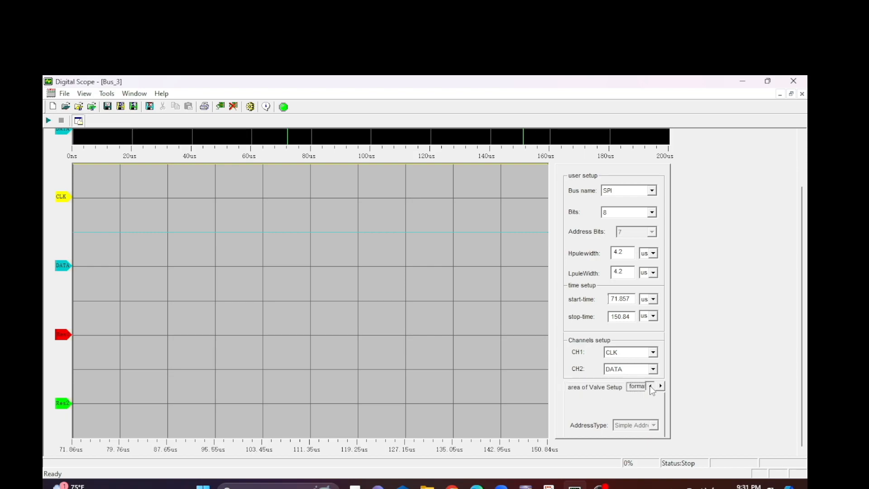
click(598, 387)
click(570, 406)
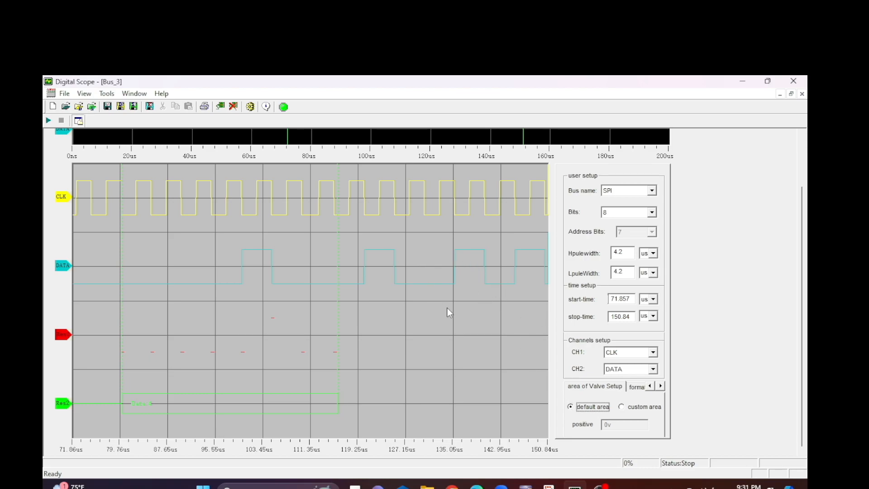
- Change the analyse area background color to dark navy blue and apply the color change
right_click(261, 238)
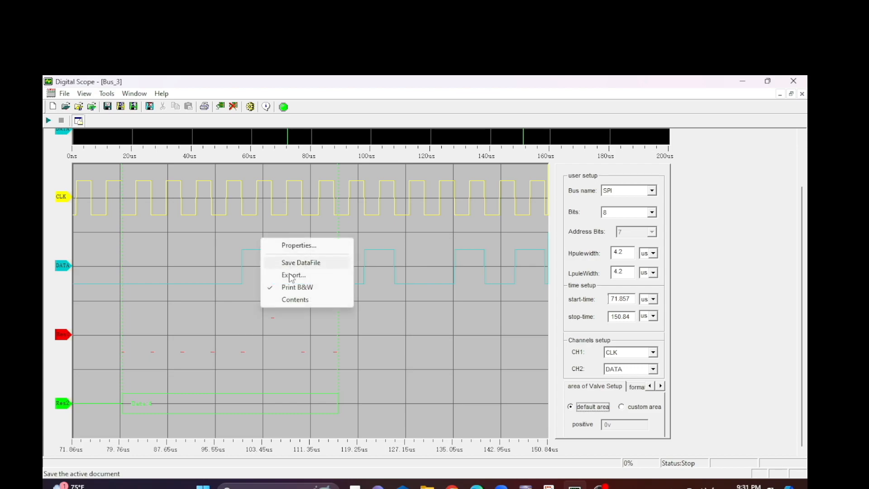
click(299, 246)
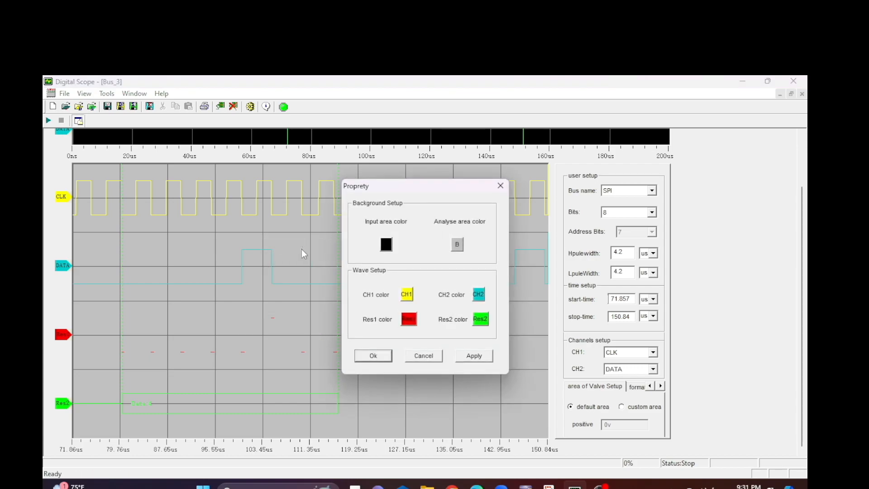
click(457, 245)
click(446, 267)
click(384, 357)
click(472, 356)
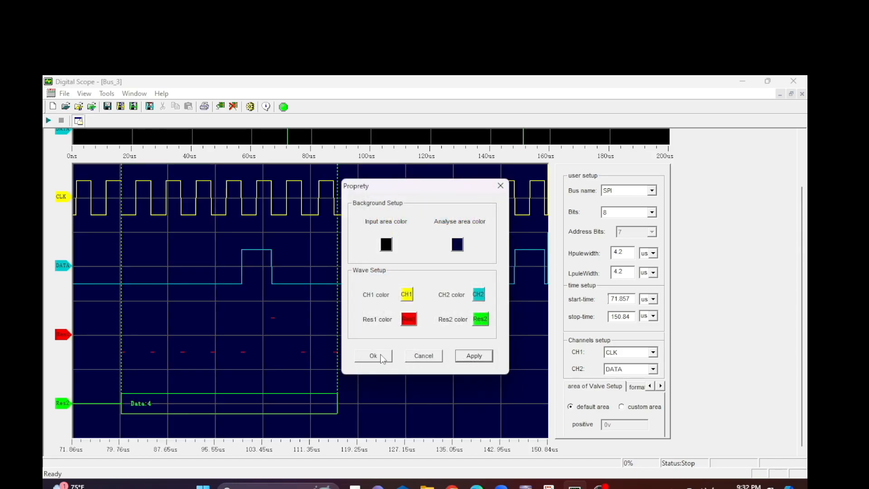
click(381, 355)
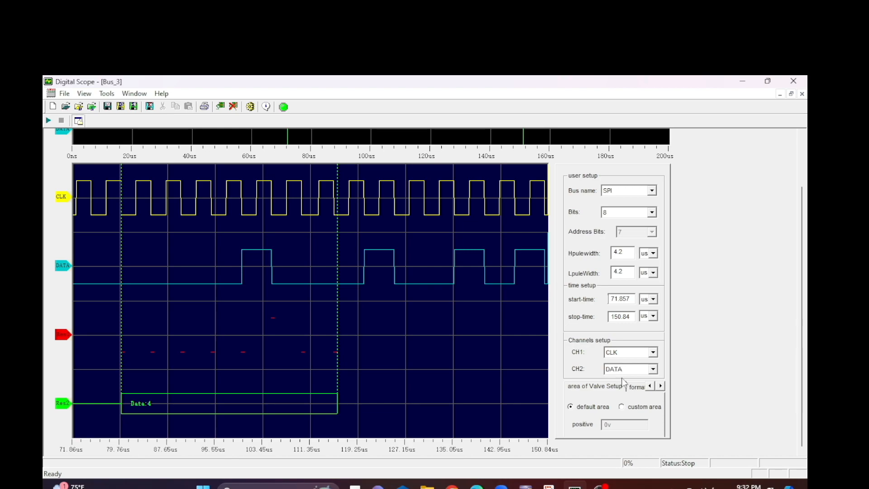
- Set the clock polarity (CPOL) to 1 in the start condition setup
scroll(405, 258, up, 1)
scroll(405, 258, up, 1)
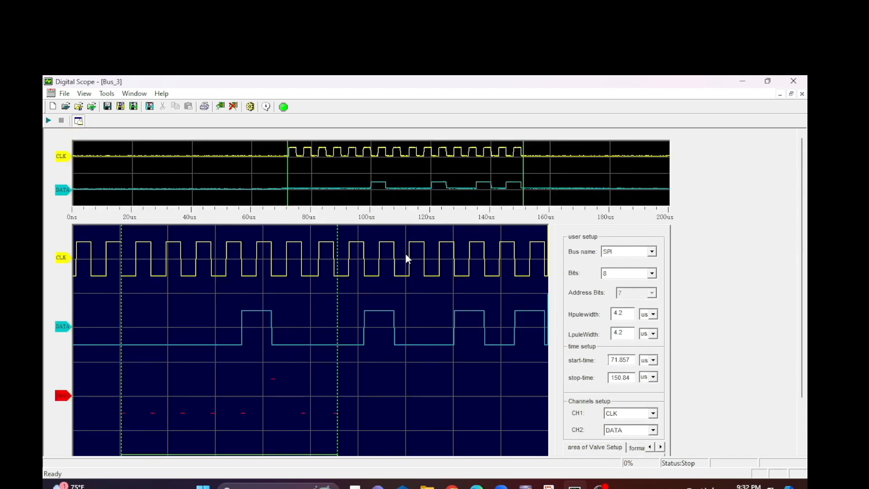
scroll(406, 259, down, 2)
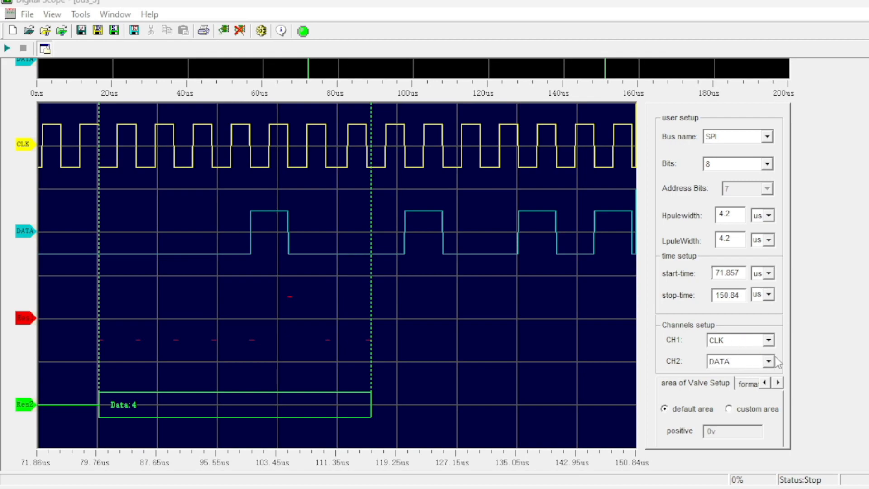
click(745, 385)
click(750, 384)
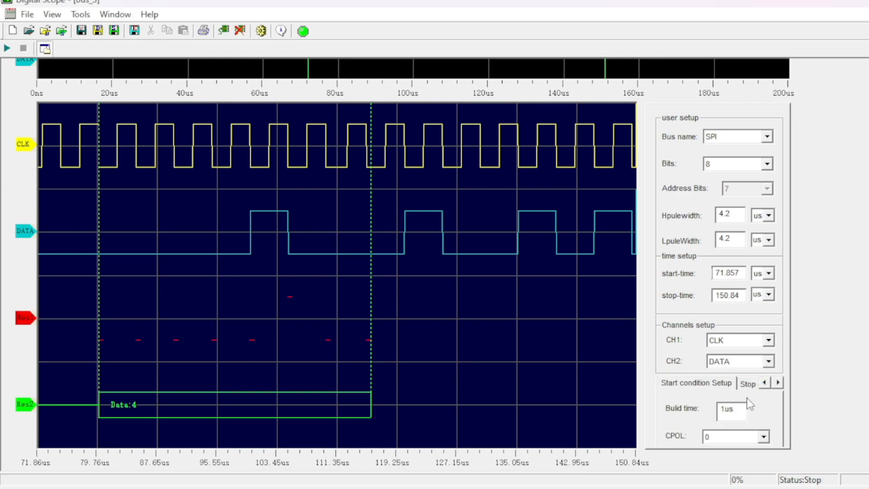
click(763, 437)
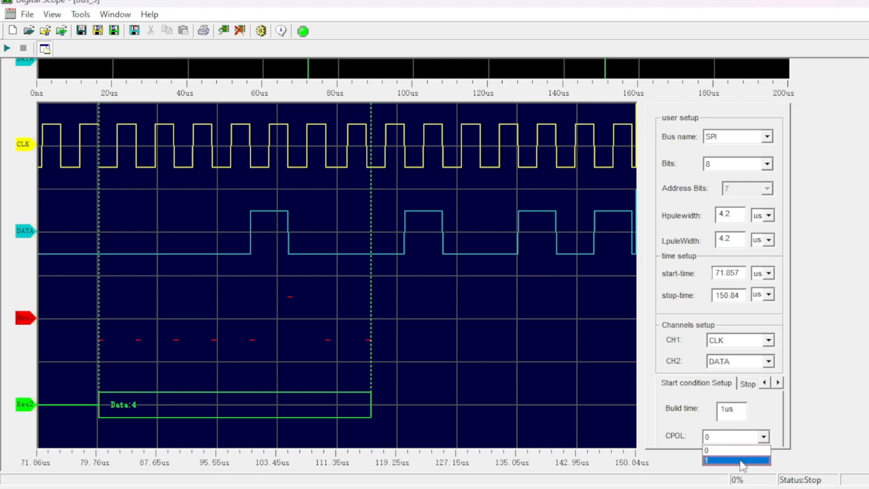
click(742, 457)
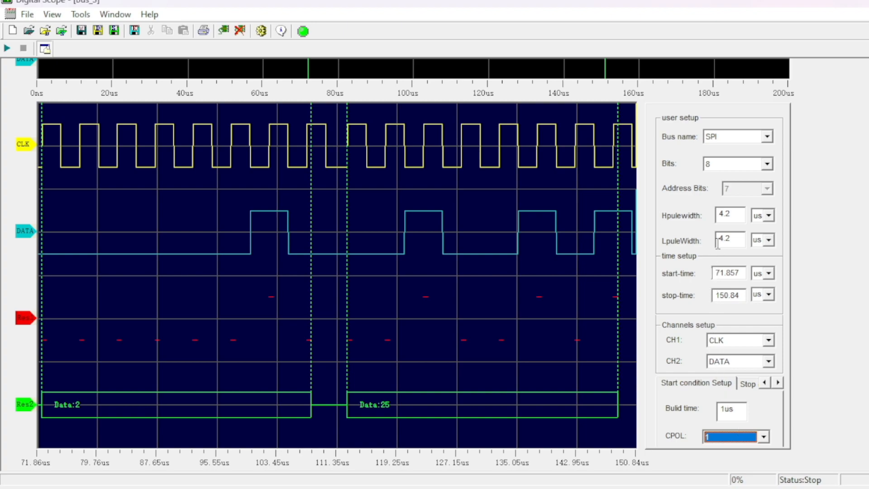
- Try decoding the SPI data with 16 bits, and return the Bits setting to 8
click(732, 239)
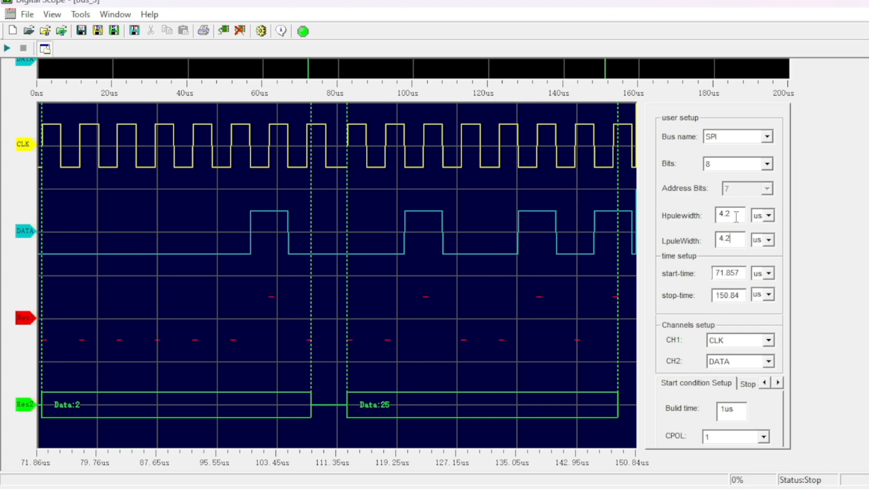
click(767, 164)
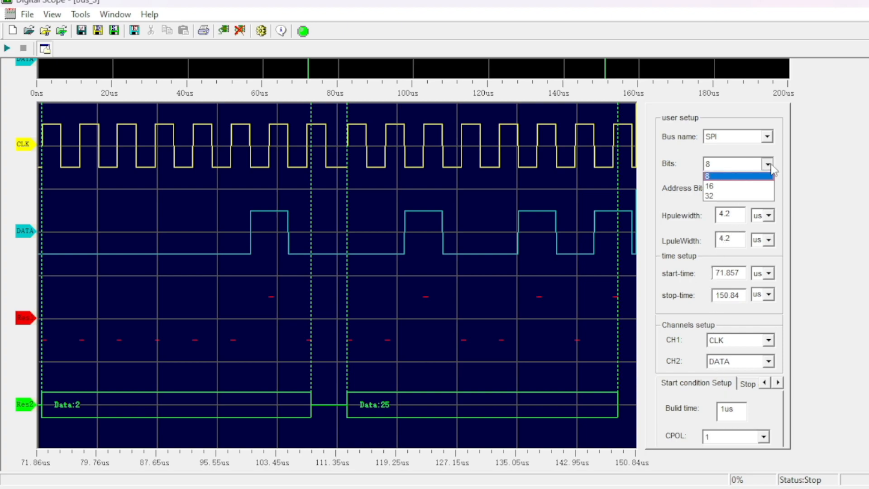
click(736, 189)
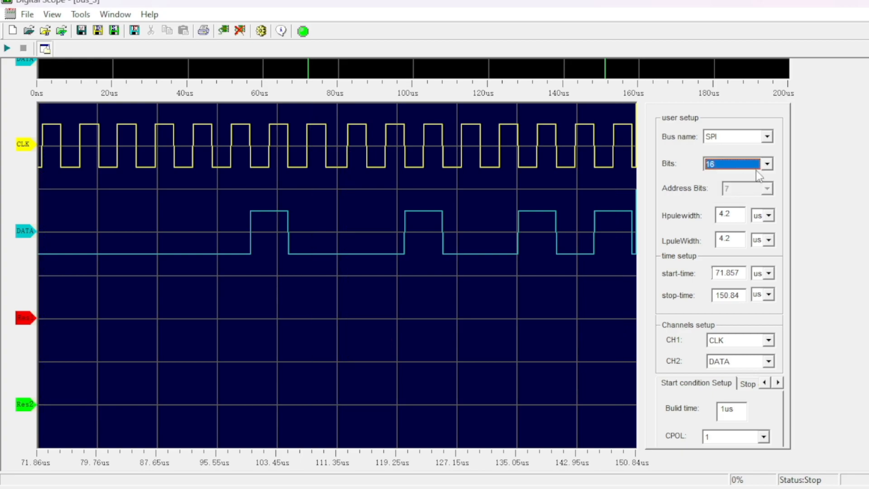
click(766, 164)
click(753, 181)
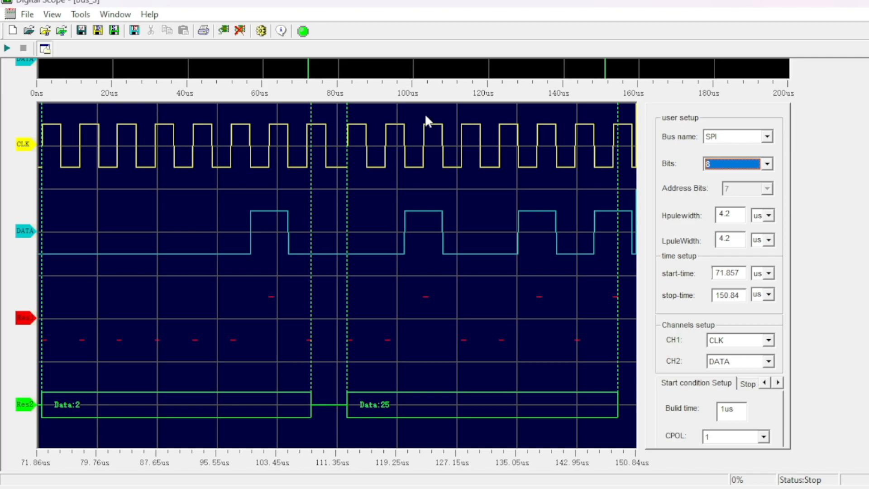
- Start a new run of the SPI bus decoder
click(7, 49)
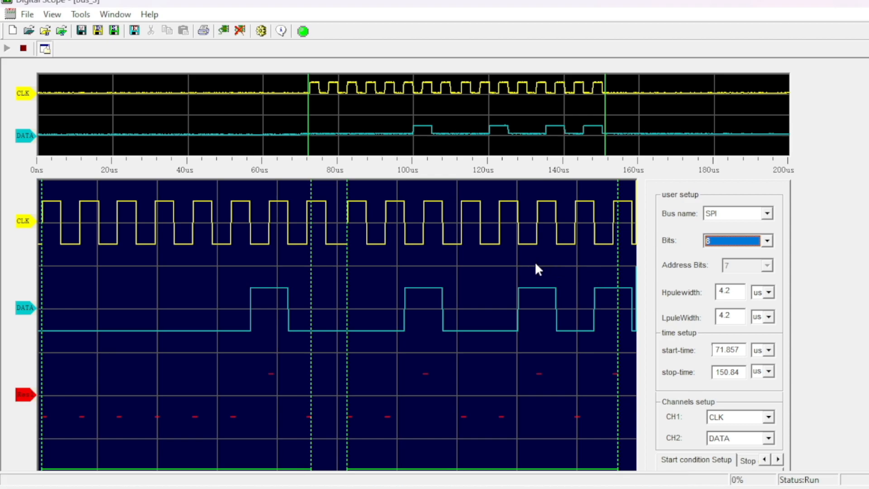
scroll(535, 265, down, 1)
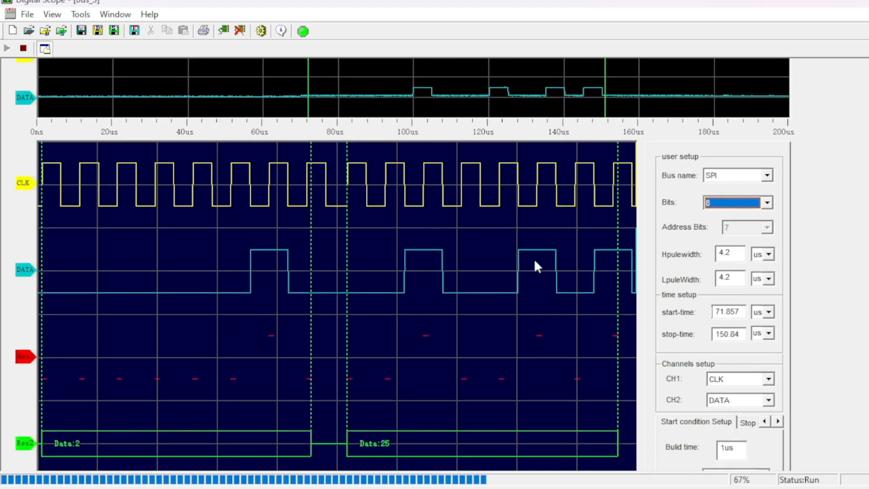